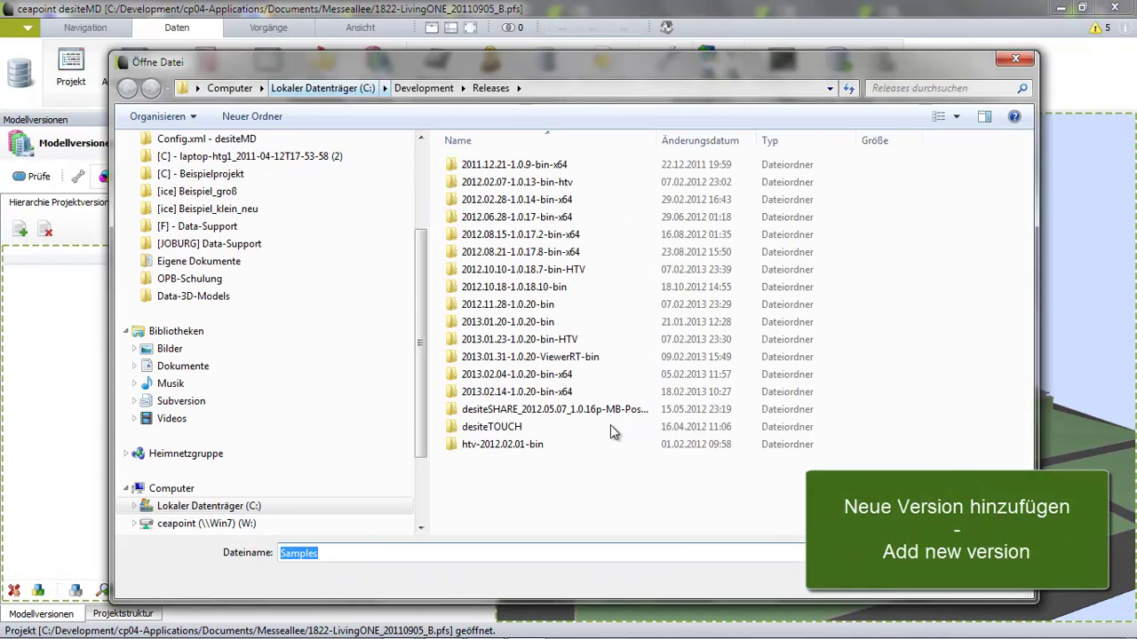
pyautogui.press('Return')
pyautogui.press('Down')
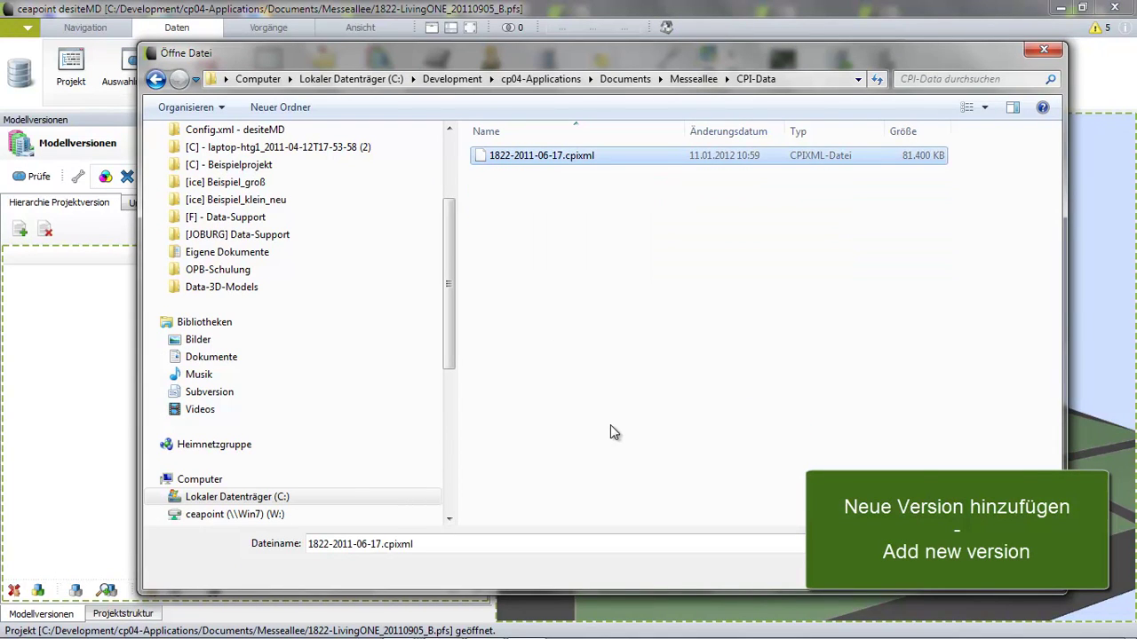
pyautogui.press('Return')
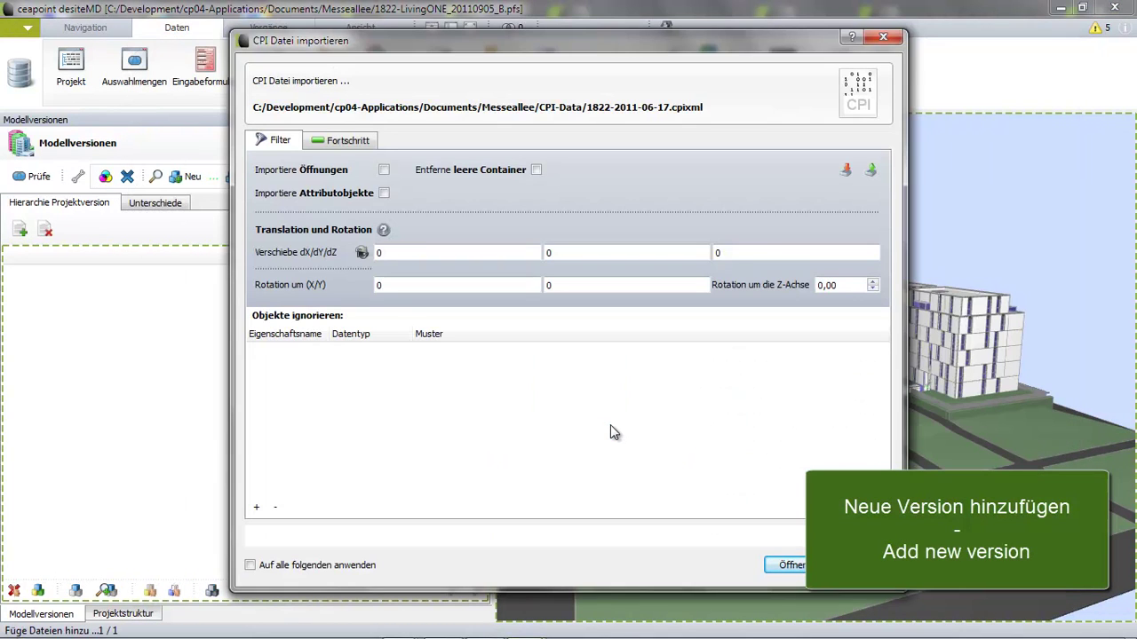
pyautogui.press('Return')
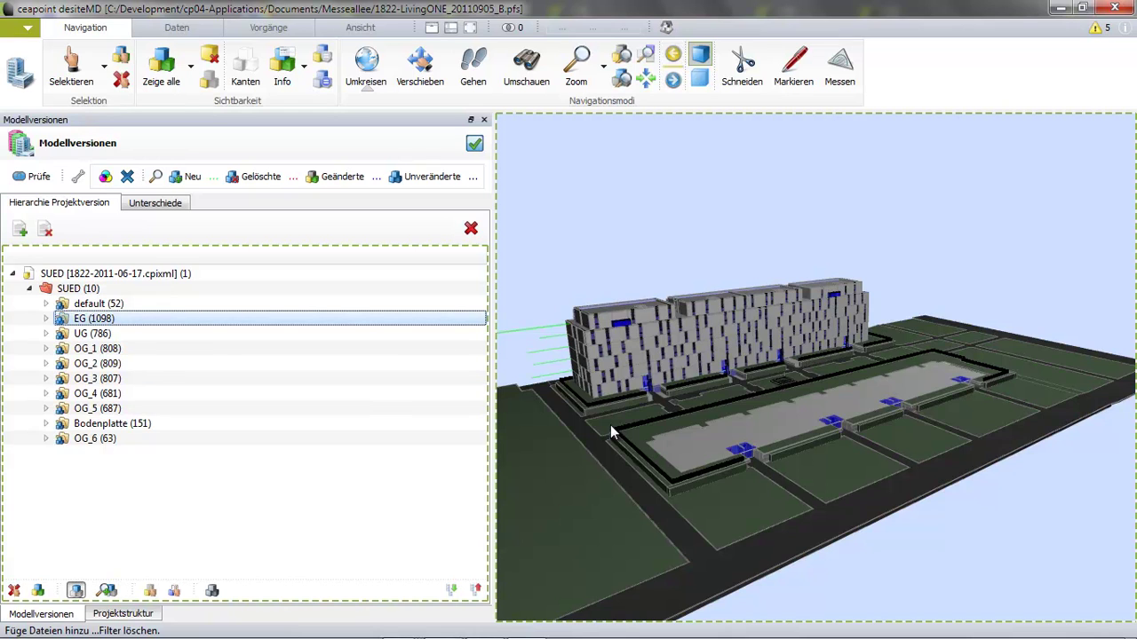
# Step through the new version's UG and OG_3 storeys before running the comparison
pyautogui.press('Down')
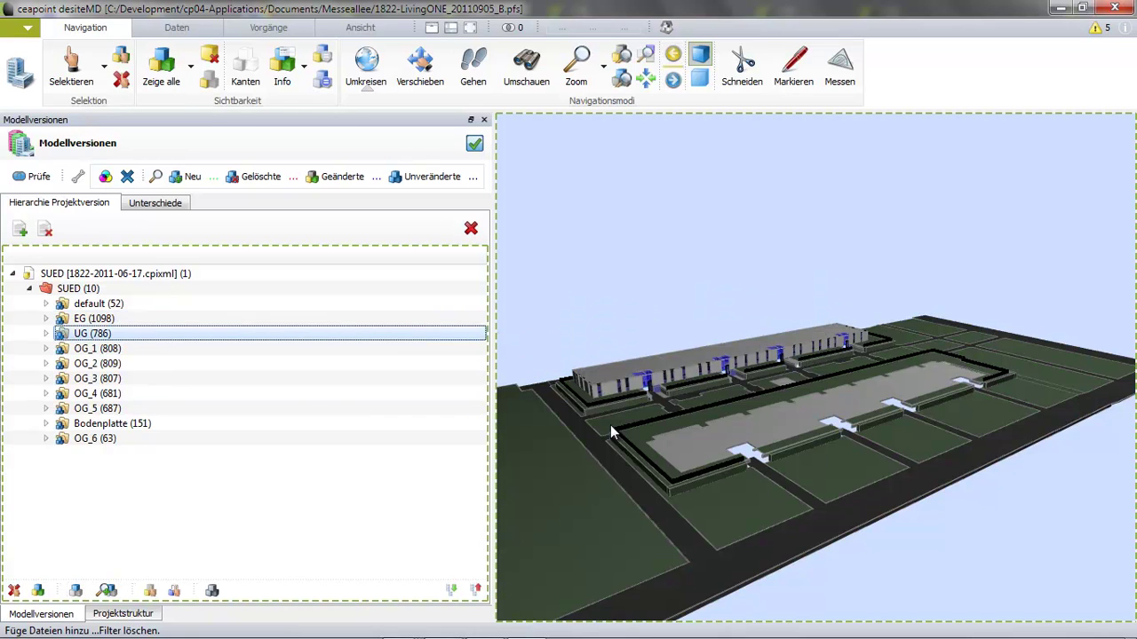
pyautogui.press('Down')
pyautogui.press('Down')
pyautogui.press('Down')
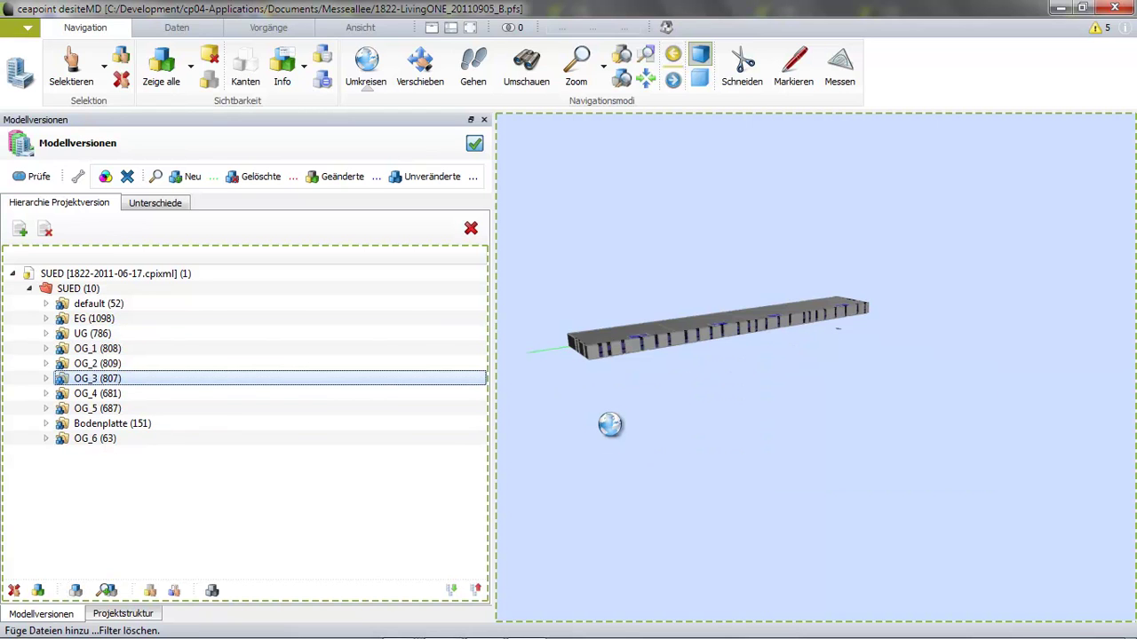
pyautogui.scroll(5, 610, 428)
pyautogui.scroll(-3, 609, 424)
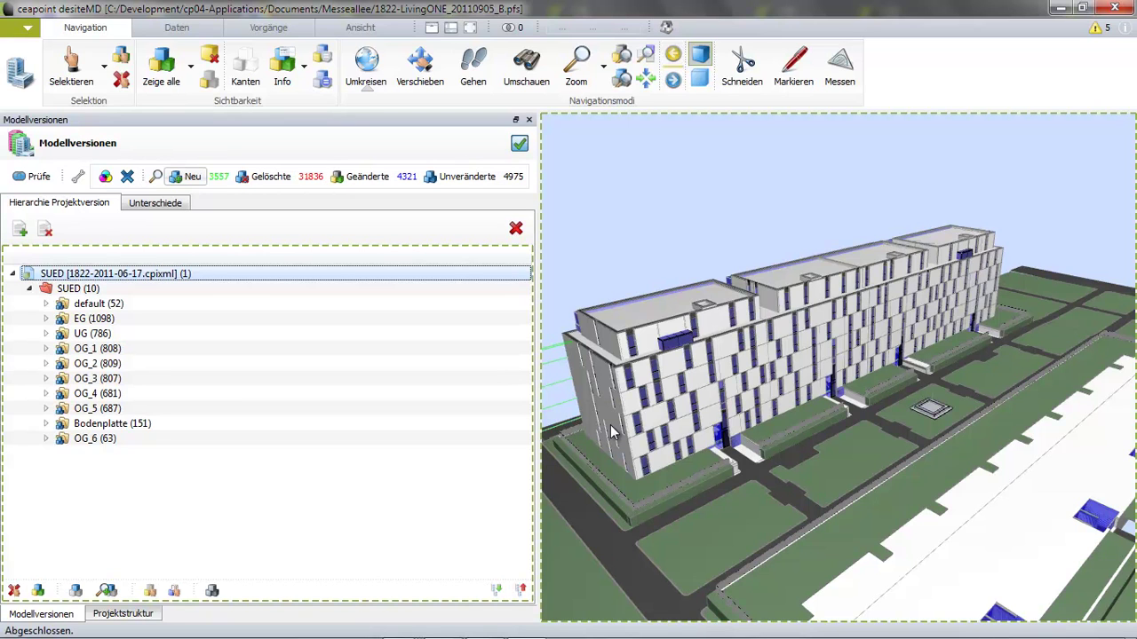
# Orbit and zoom around the new facade elements in 3D
pyautogui.moveTo(611, 433); pyautogui.dragTo(609, 425)
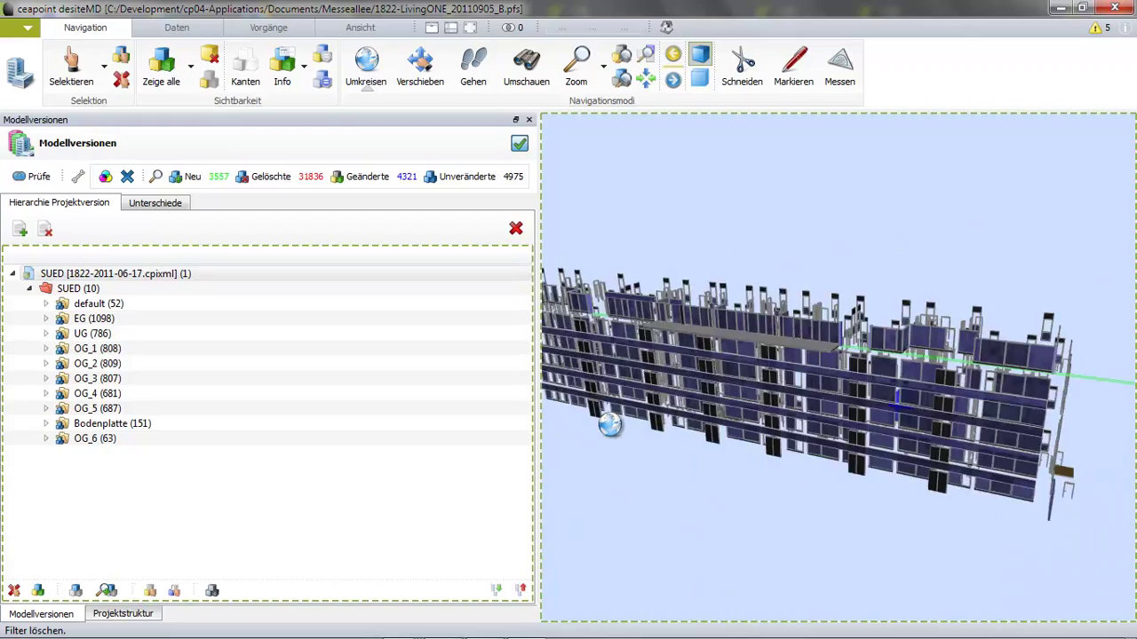
pyautogui.scroll(5, 609, 424)
pyautogui.scroll(-3, 609, 424)
pyautogui.scroll(-2, 609, 425)
pyautogui.moveTo(610, 425); pyautogui.dragTo(611, 432)
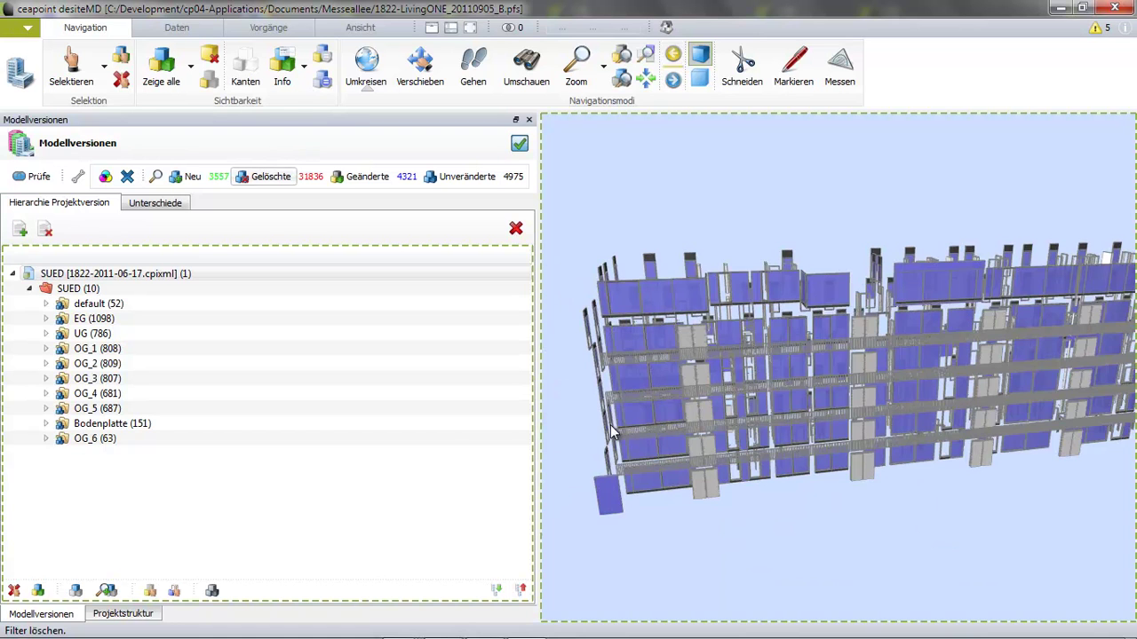
# Orbit and zoom to view the deleted elements from another side
pyautogui.moveTo(609, 427); pyautogui.dragTo(664, 590)
pyautogui.scroll(3, 611, 432)
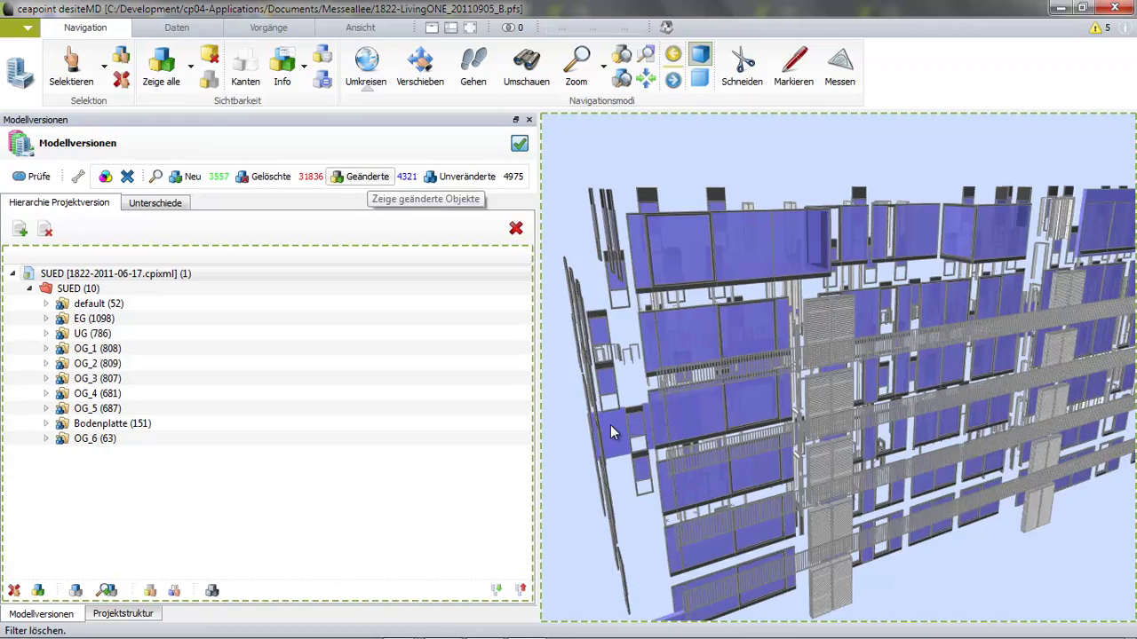
pyautogui.scroll(-3, 611, 432)
# Orbit and zoom around the changed objects to a new viewing angle
pyautogui.moveTo(611, 431); pyautogui.dragTo(610, 425)
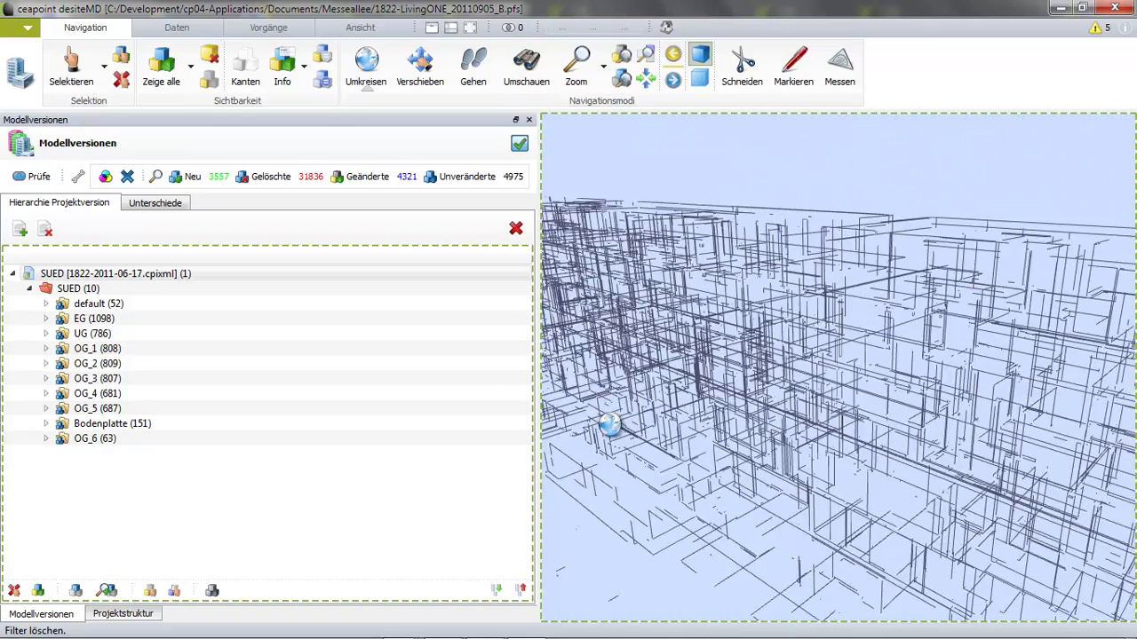
pyautogui.moveTo(609, 424); pyautogui.dragTo(611, 432)
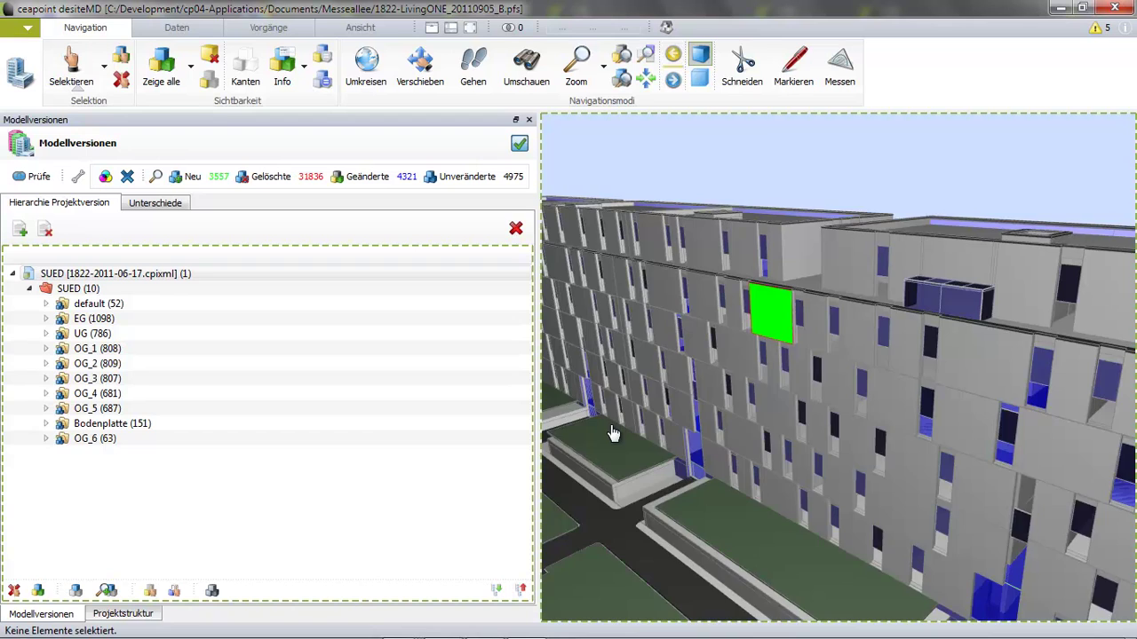
pyautogui.scroll(2, 611, 432)
pyautogui.scroll(2, 611, 430)
pyautogui.scroll(2, 609, 426)
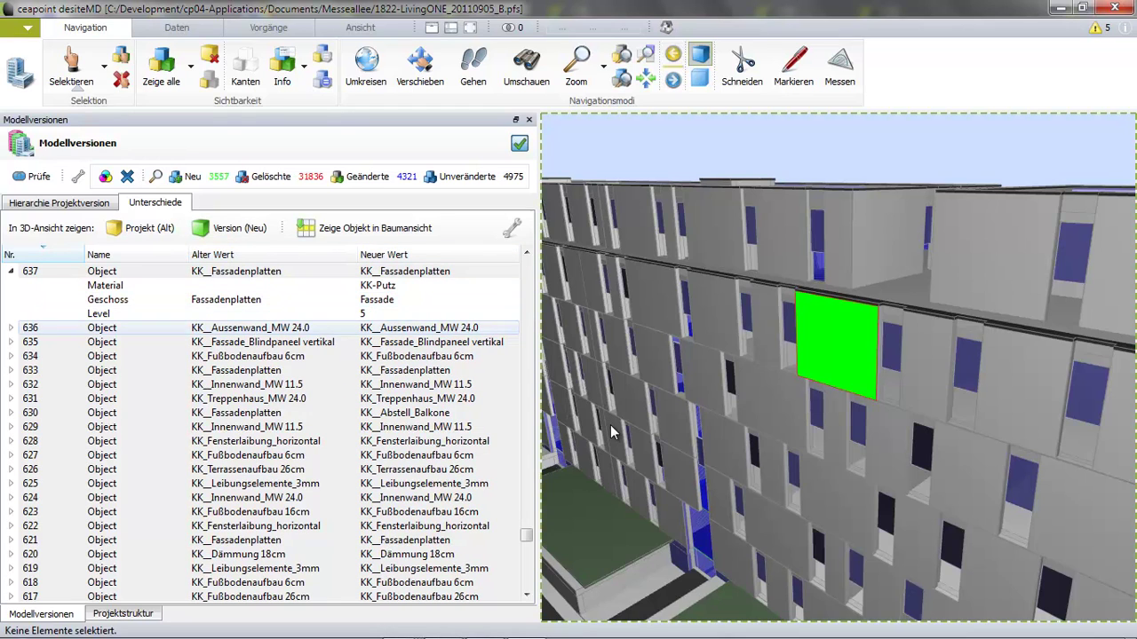
# Scroll the differences list and expand row 594 to see its KK-Stahlbeton material change
pyautogui.scroll(-3, 266, 356)
pyautogui.scroll(-3, 267, 356)
pyautogui.scroll(-5, 266, 356)
pyautogui.scroll(-1, 266, 356)
pyautogui.scroll(-1, 611, 433)
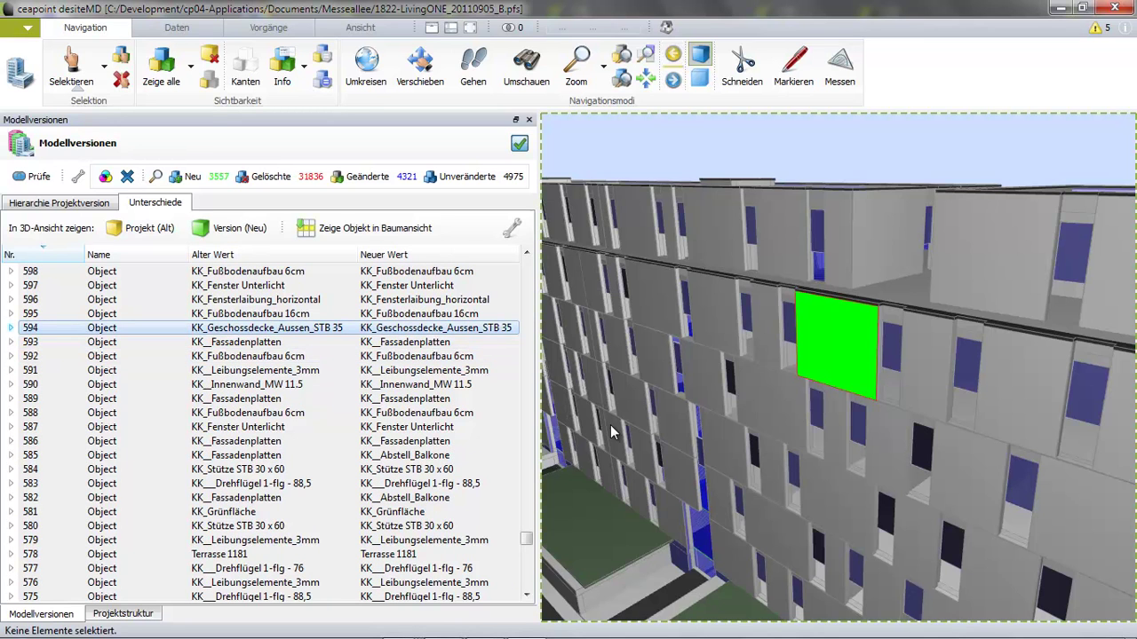
pyautogui.press('Right')
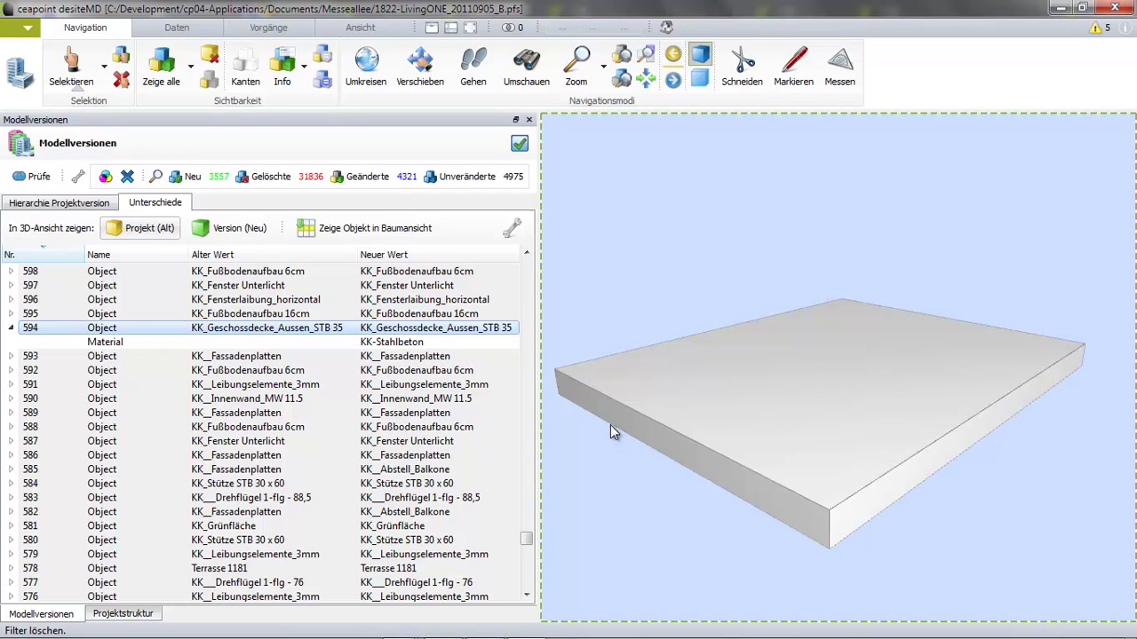
# Select the slab in 3D and its row 594 entry, then zoom the view
pyautogui.click(613, 432)
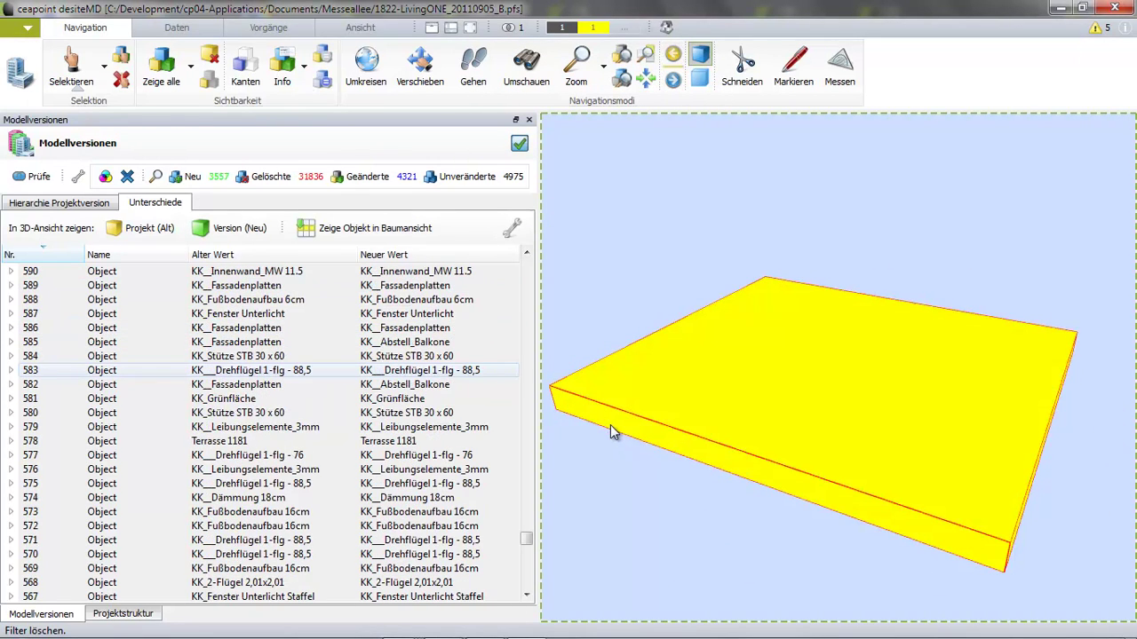
pyautogui.press('Down')
pyautogui.press('Down')
pyautogui.press('Down')
pyautogui.press('Down')
pyautogui.press('Down')
pyautogui.press('Down')
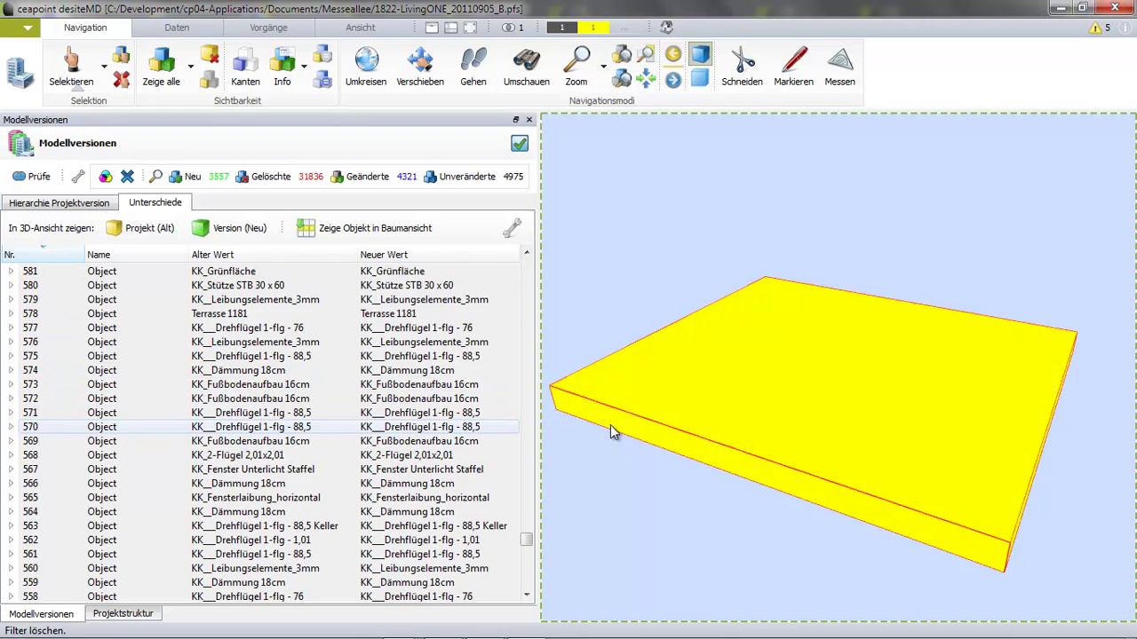
pyautogui.click(611, 432)
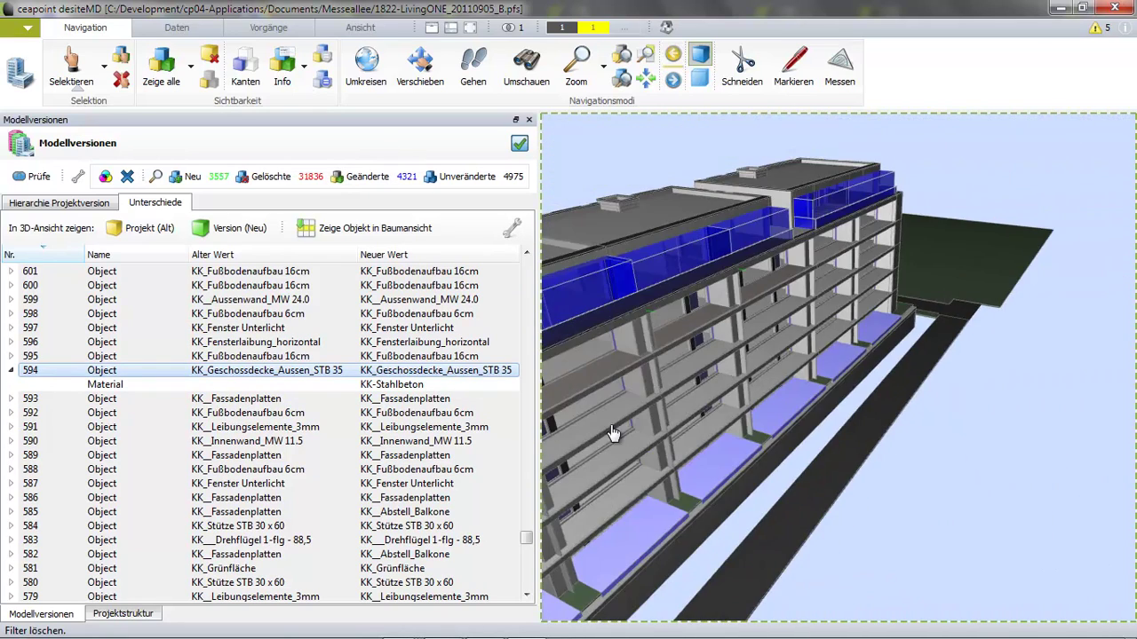
pyautogui.scroll(5, 611, 425)
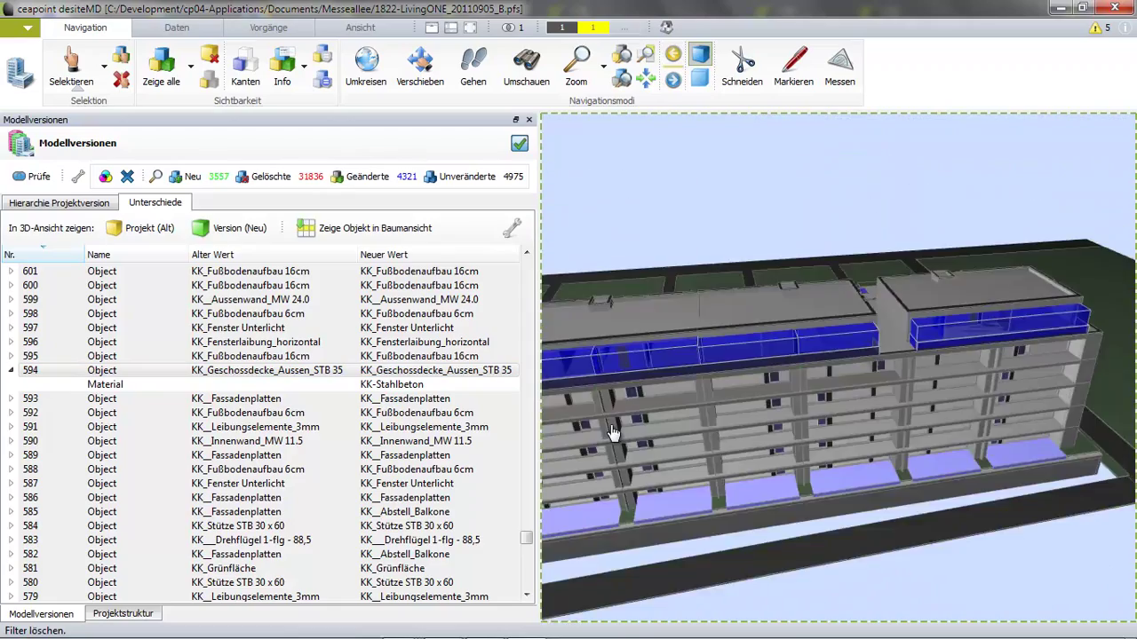
pyautogui.scroll(-2, 613, 432)
pyautogui.scroll(-3, 613, 433)
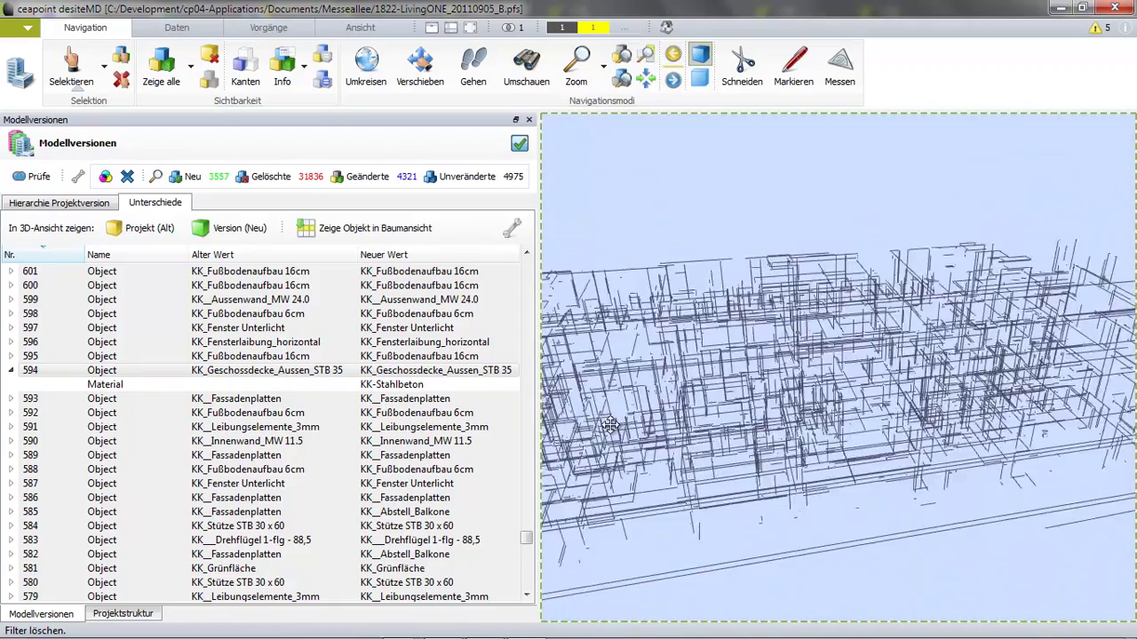
pyautogui.scroll(3, 613, 433)
pyautogui.scroll(-3, 613, 433)
pyautogui.scroll(3, 613, 433)
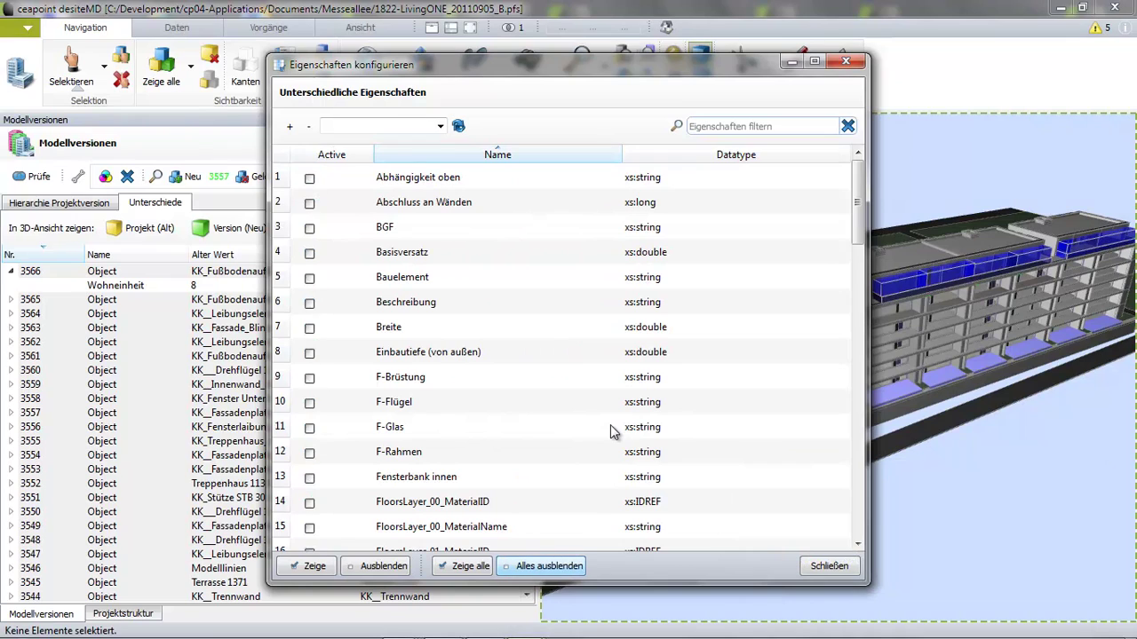
# Filter the properties for 'vol' and make Volumen the only compared property
pyautogui.write('vol')
pyautogui.click(303, 177)
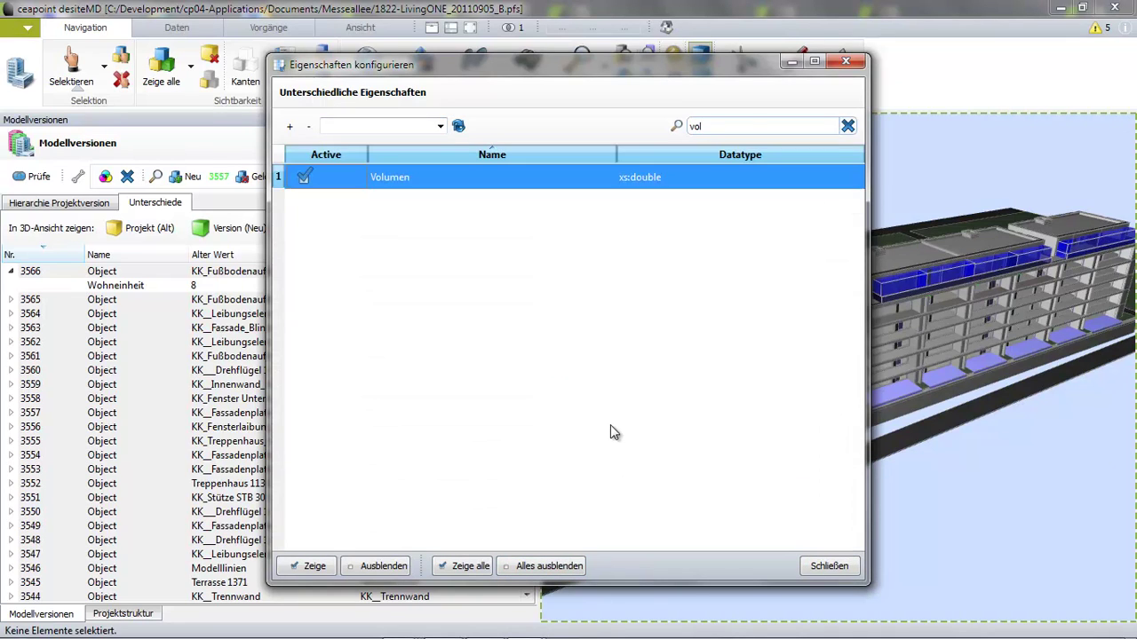
pyautogui.press('Return')
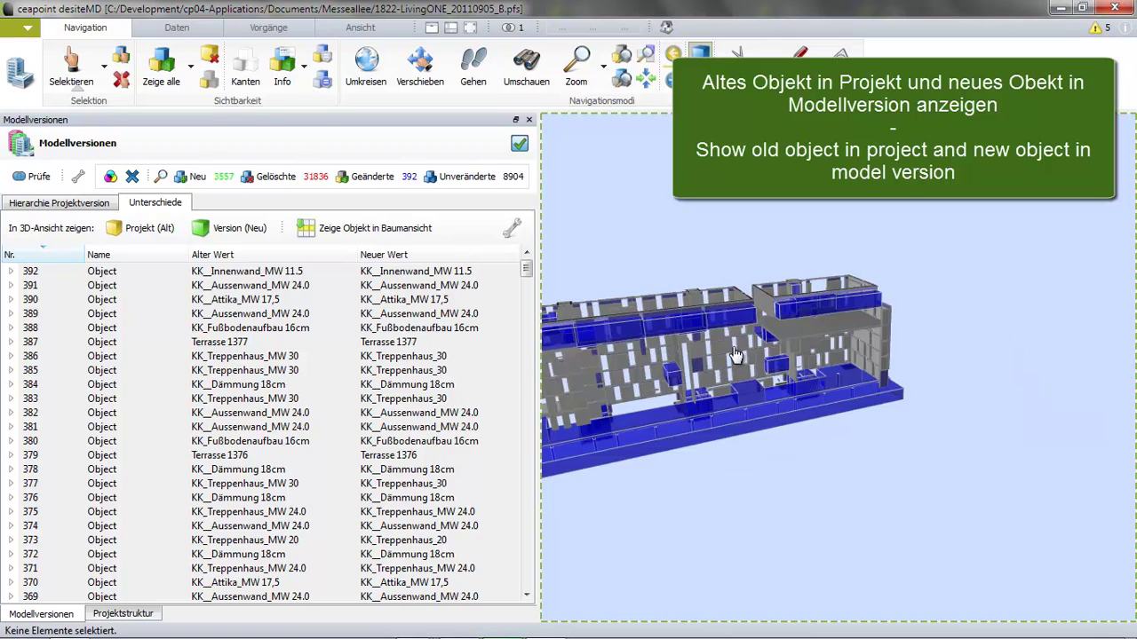
# Jump to slab entry 330 and view its Volumen change from 74.881 to 75.005
pyautogui.scroll(2, 788, 348)
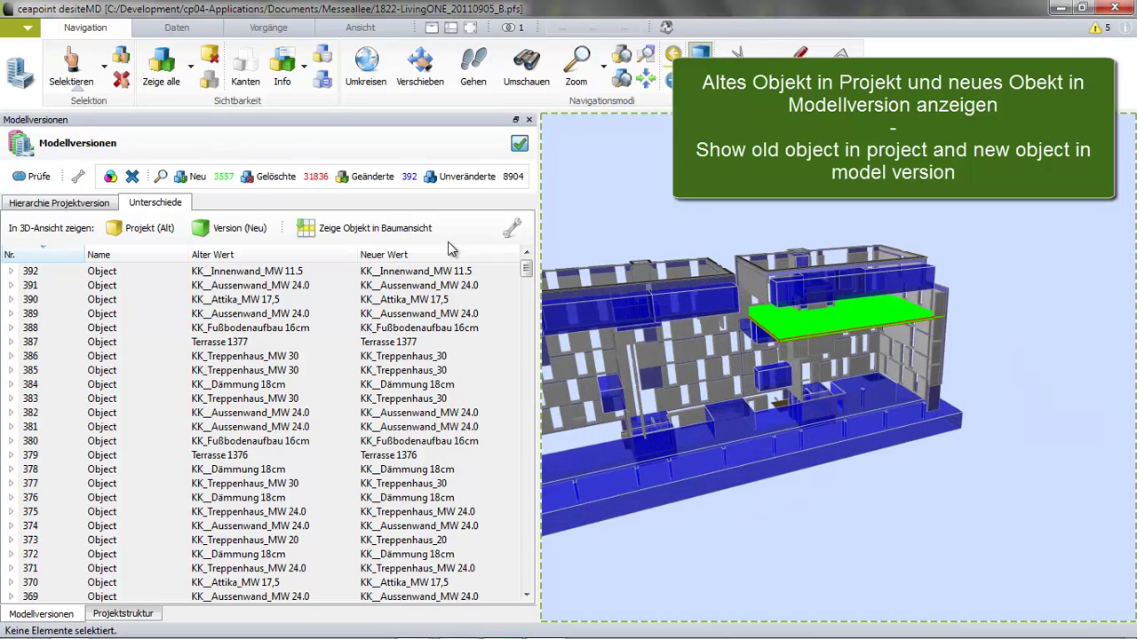
pyautogui.click(391, 229)
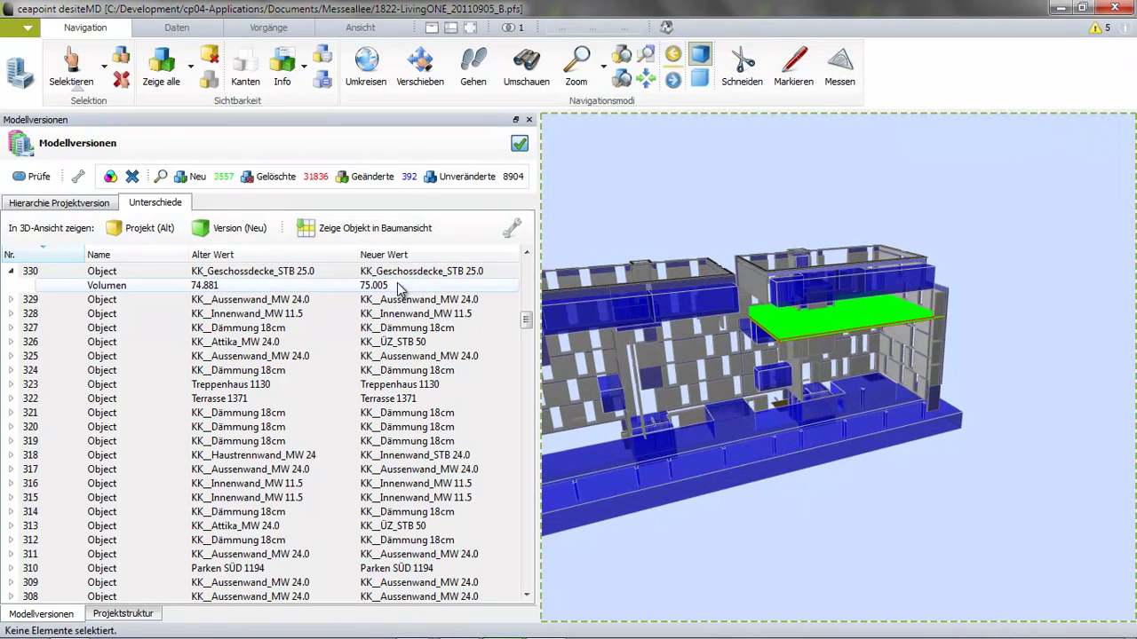
pyautogui.click(397, 283)
pyautogui.moveTo(621, 315); pyautogui.dragTo(672, 306)
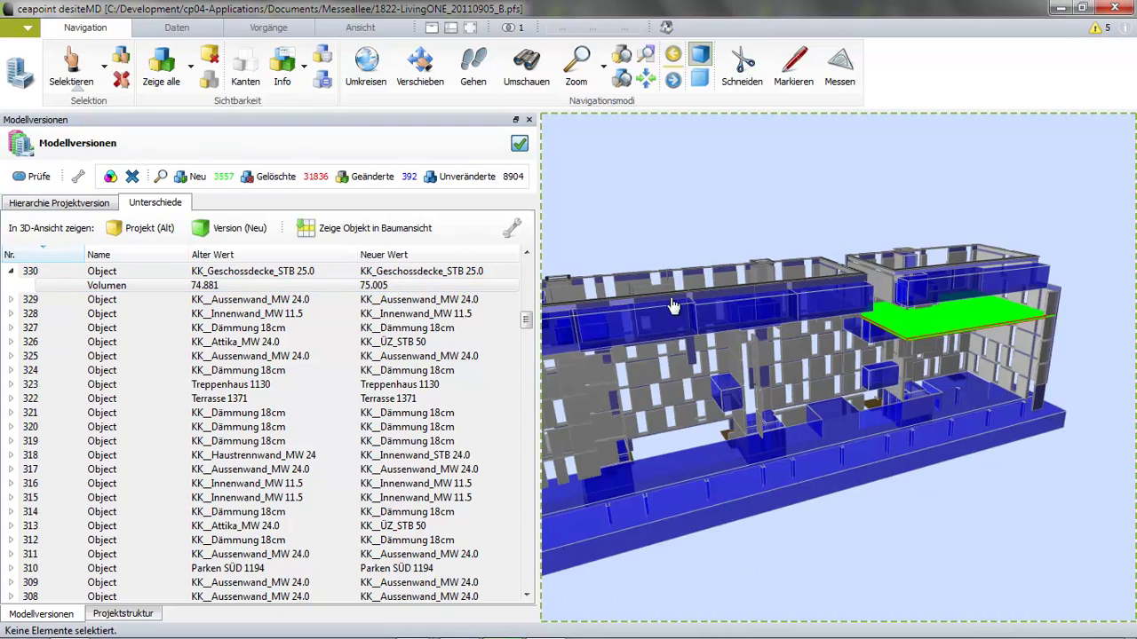
# Show only the old-project version of slab 330 in 3D
pyautogui.click(202, 275)
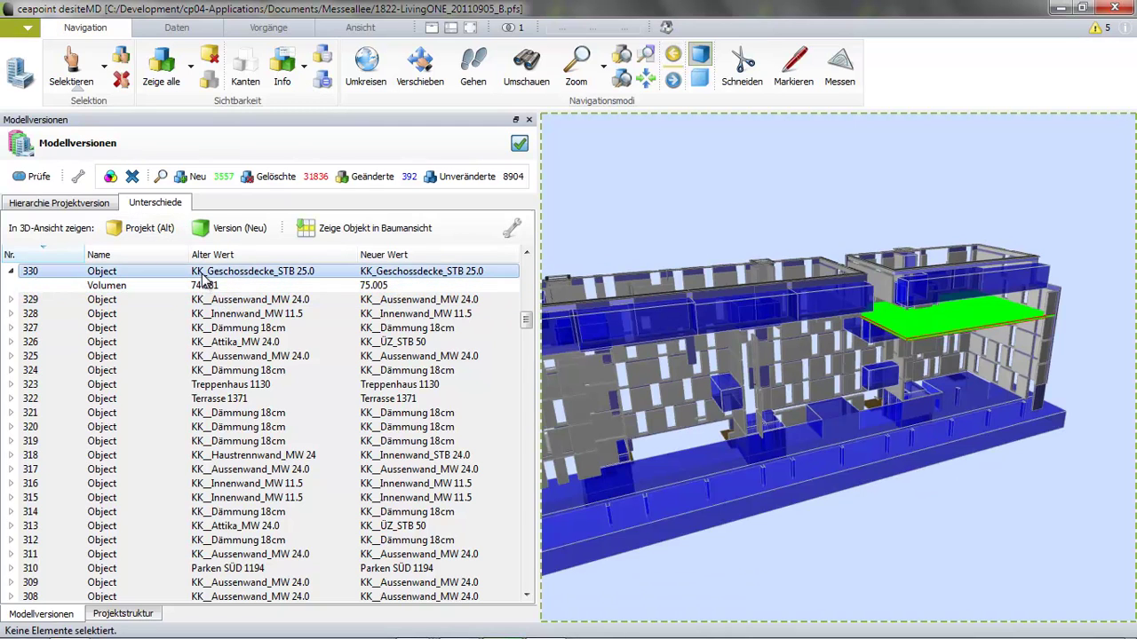
pyautogui.click(139, 228)
pyautogui.click(784, 377)
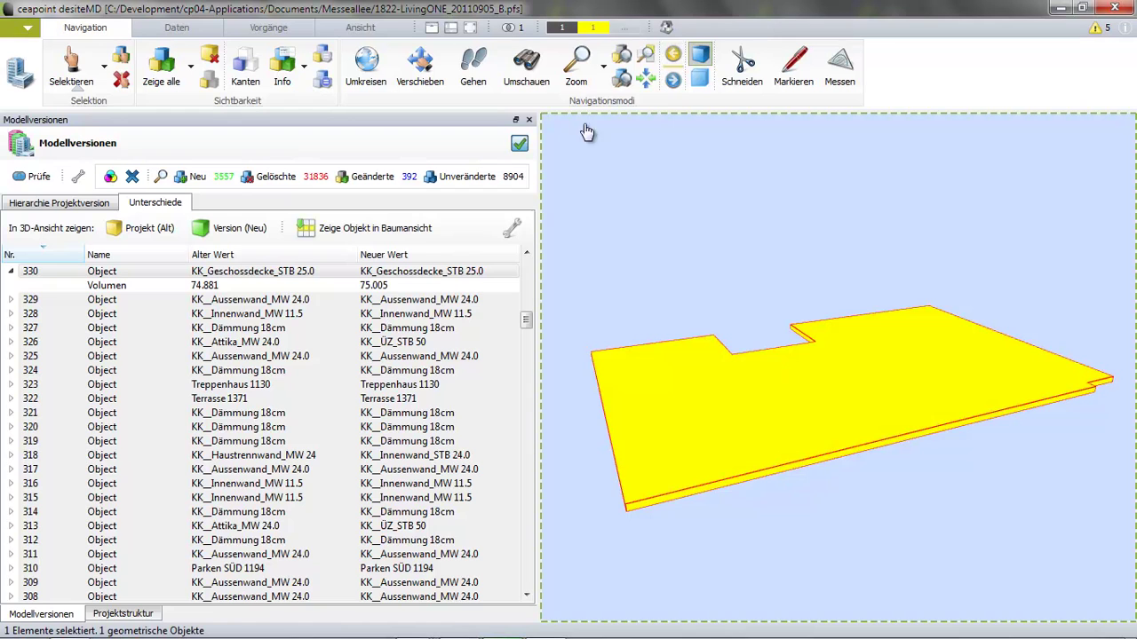
# Display the new-version slab 330 in 3D and deselect it
pyautogui.rightClick(524, 69)
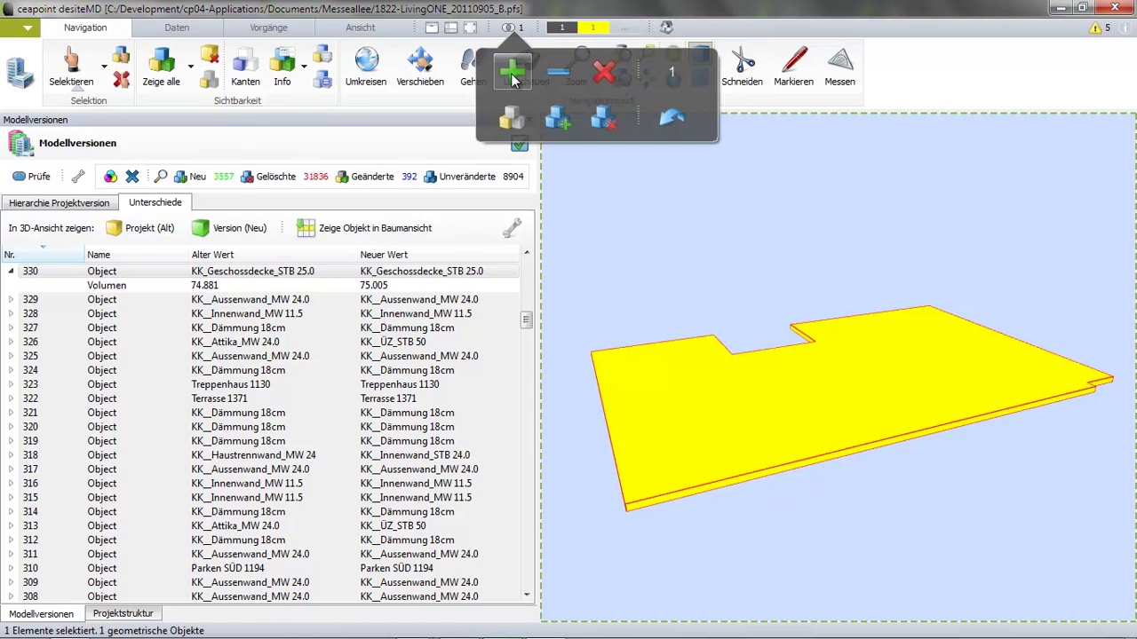
pyautogui.moveTo(767, 355); pyautogui.dragTo(958, 433, button='middle')
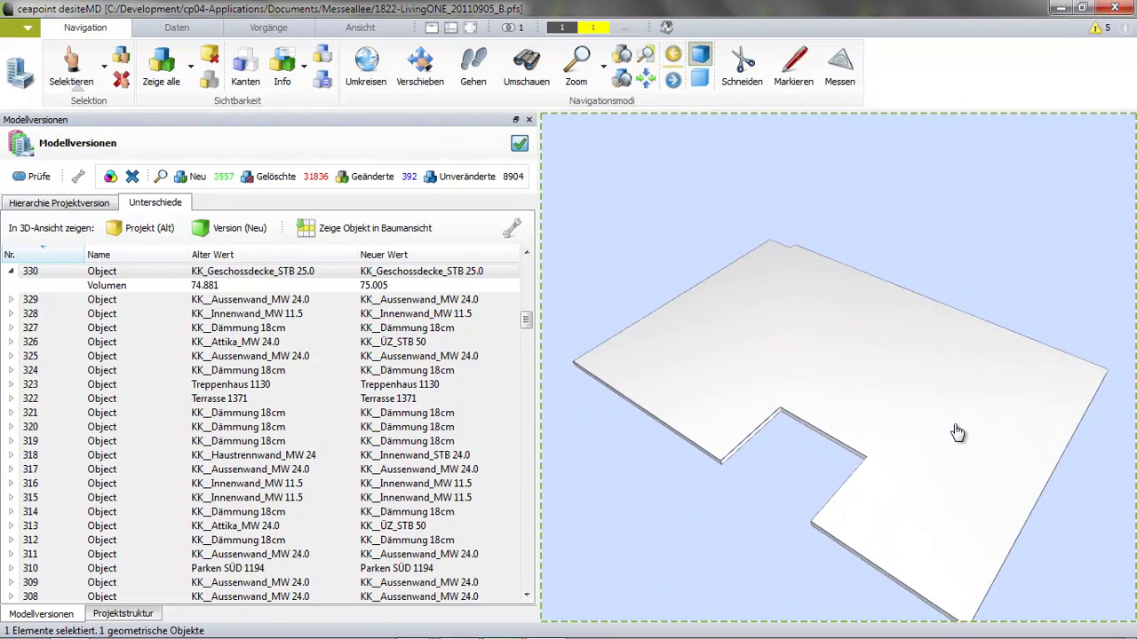
pyautogui.click(957, 433)
pyautogui.click(373, 285)
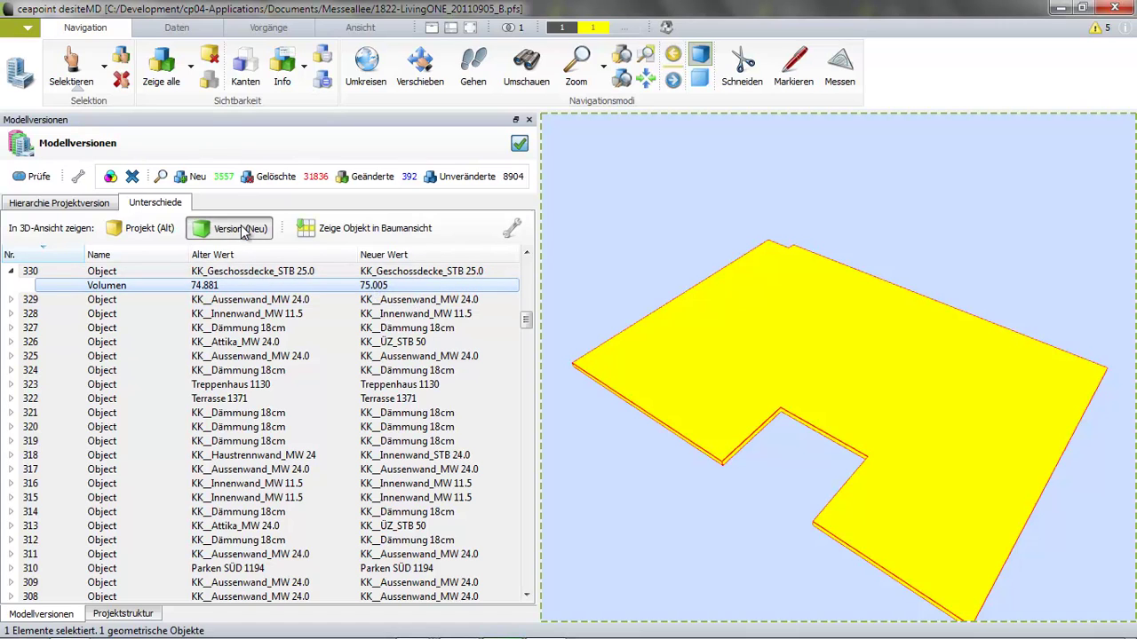
pyautogui.click(242, 229)
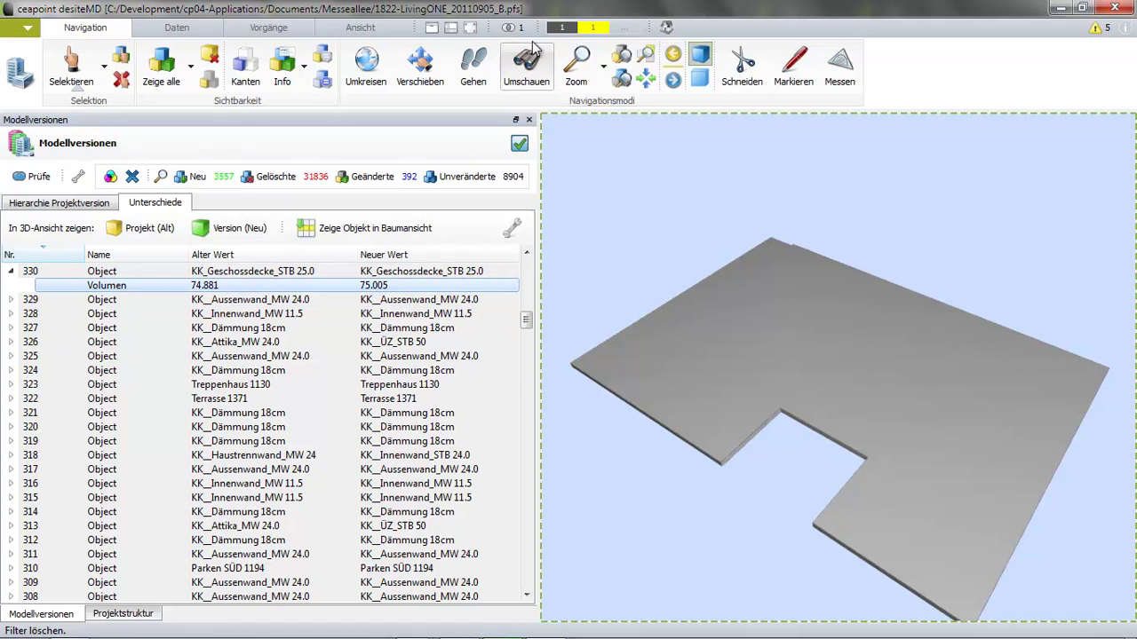
# Orbit and zoom to inspect the slab's changed edge piece from several sides
pyautogui.moveTo(838, 337)
pyautogui.mouseDown(button='middle')
pyautogui.moveTo(737, 335)
pyautogui.moveTo(829, 325)
pyautogui.moveTo(845, 368)
pyautogui.moveTo(827, 355)
pyautogui.mouseUp(button='middle')
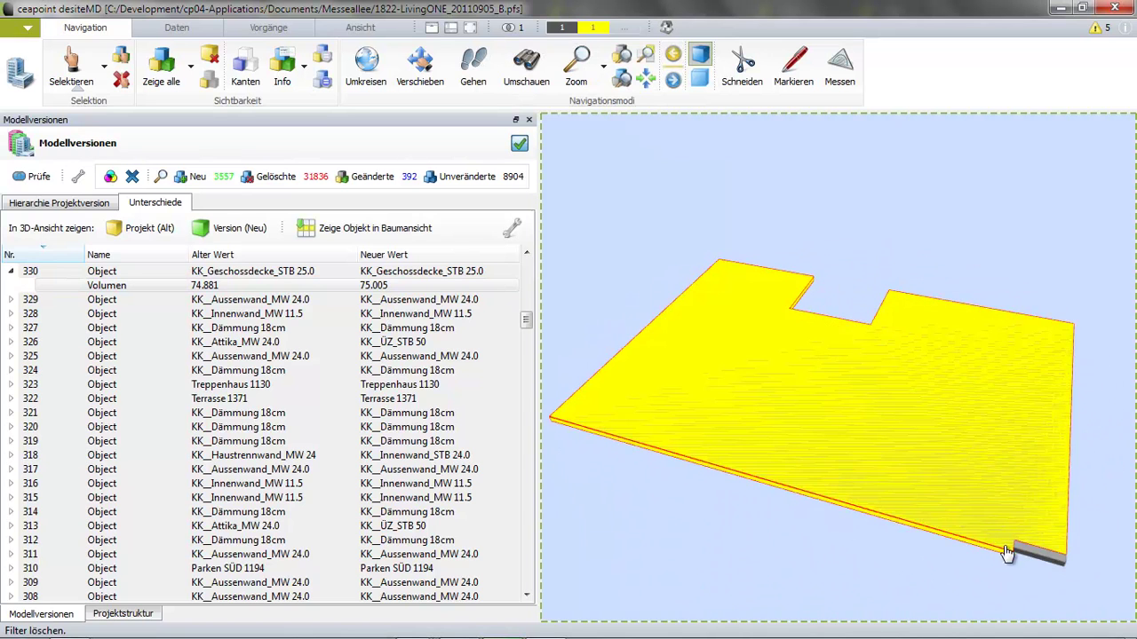
pyautogui.moveTo(977, 472)
pyautogui.mouseDown(button='middle')
pyautogui.moveTo(926, 469)
pyautogui.moveTo(913, 432)
pyautogui.moveTo(905, 437)
pyautogui.moveTo(914, 406)
pyautogui.moveTo(870, 376)
pyautogui.moveTo(848, 427)
pyautogui.mouseUp(button='middle')
pyautogui.scroll(2, 914, 406)
pyautogui.scroll(-2, 917, 415)
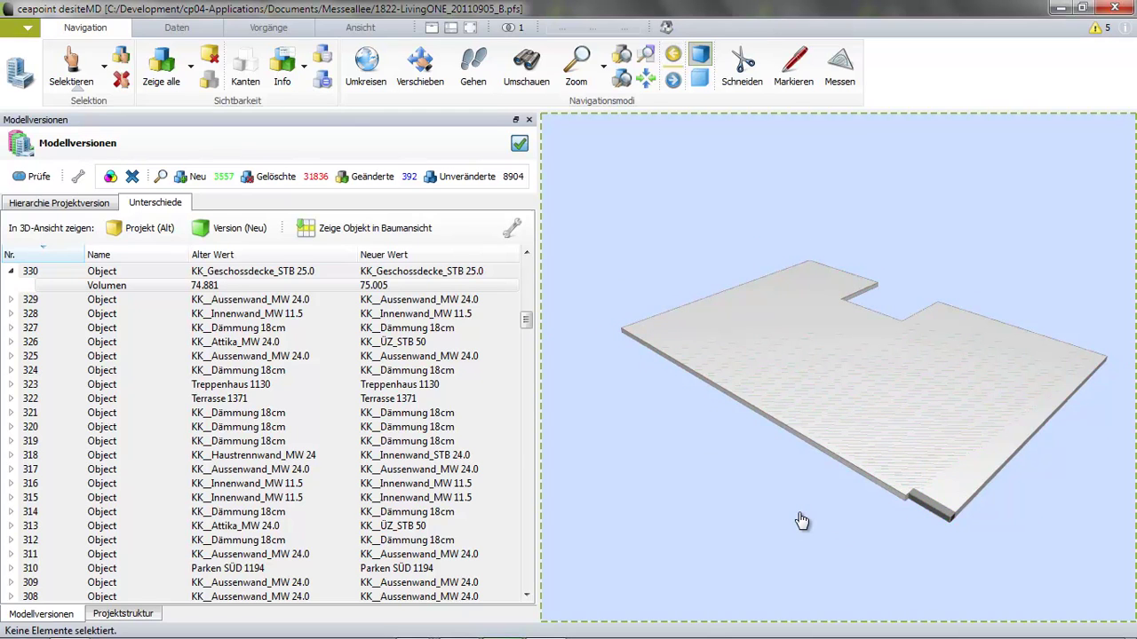